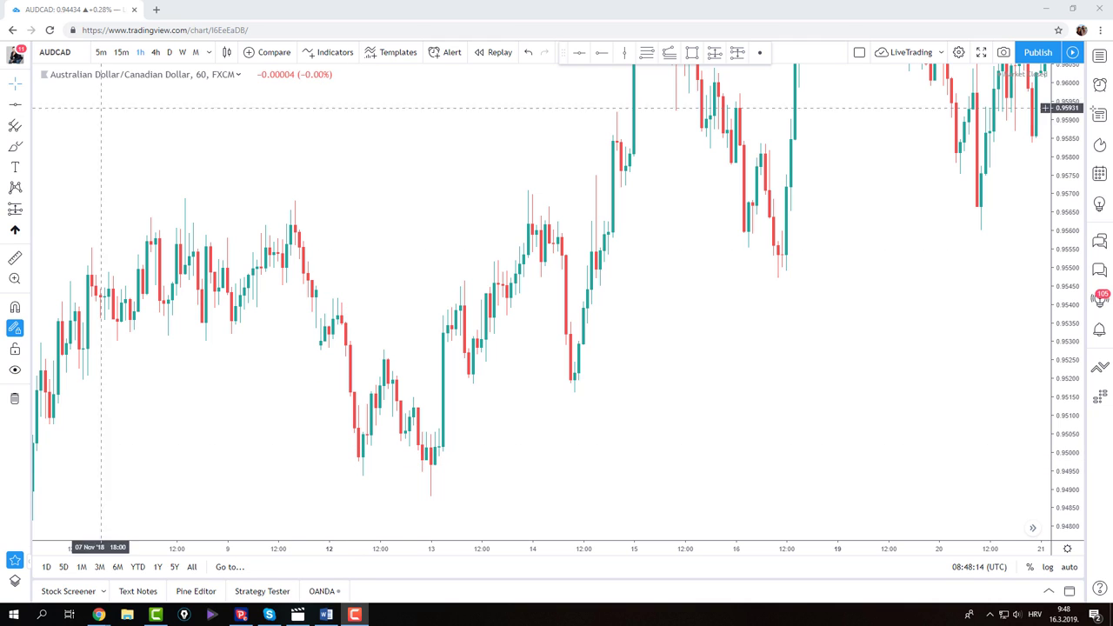
# - Draw two horizontal lines at the 12 November swing low: one at the lowest close, about 0.94987, and one at the lowest low, about 0.94937
pyautogui.click(15, 104)
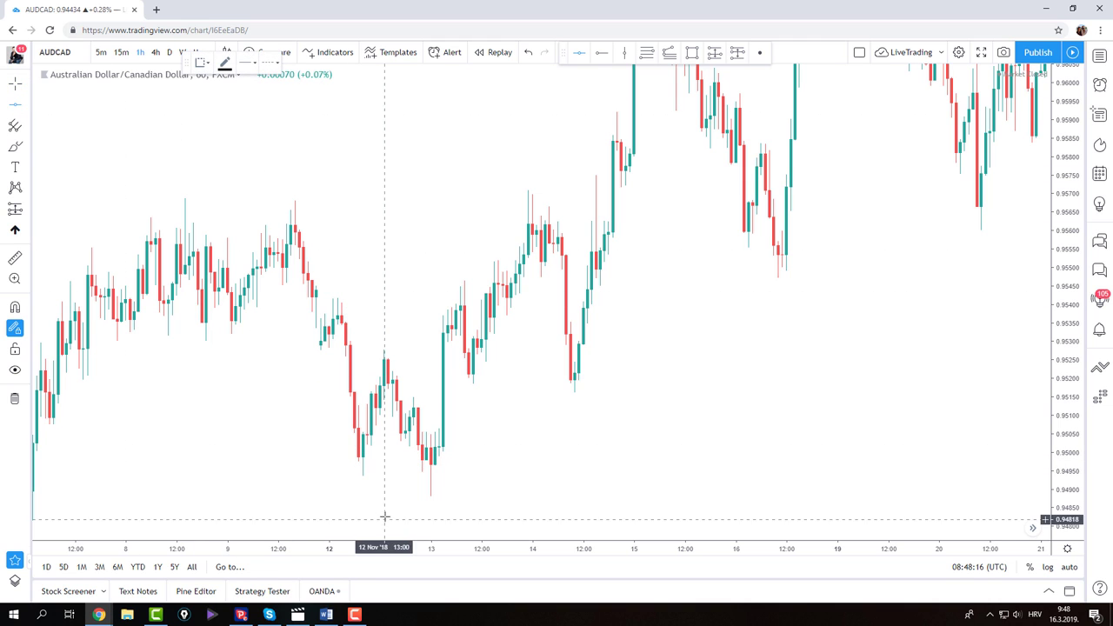
pyautogui.click(377, 458)
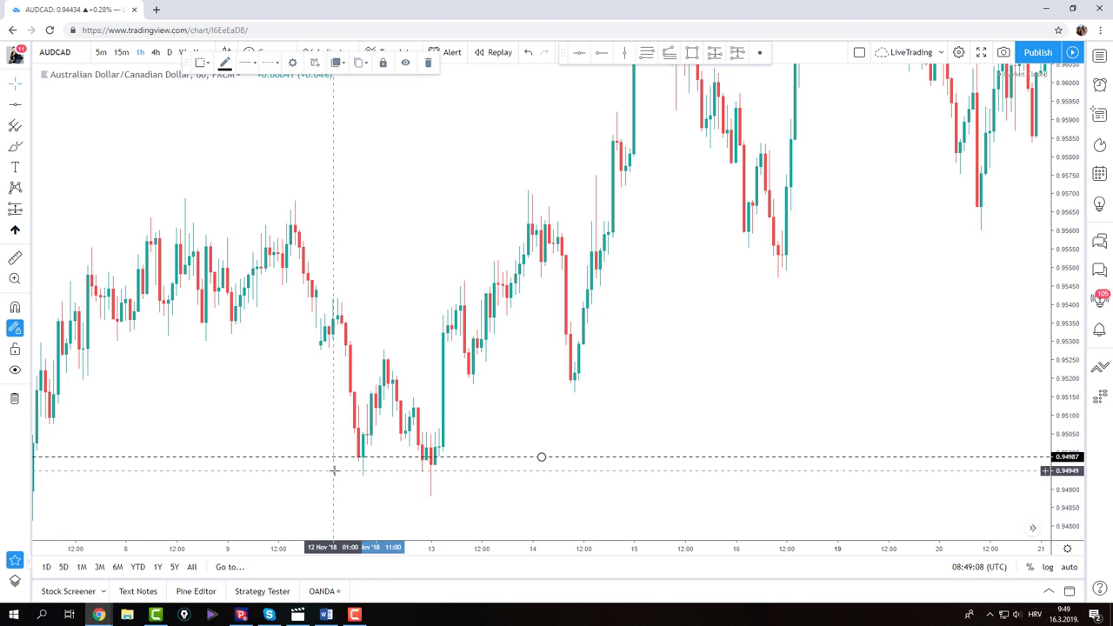
pyautogui.click(15, 103)
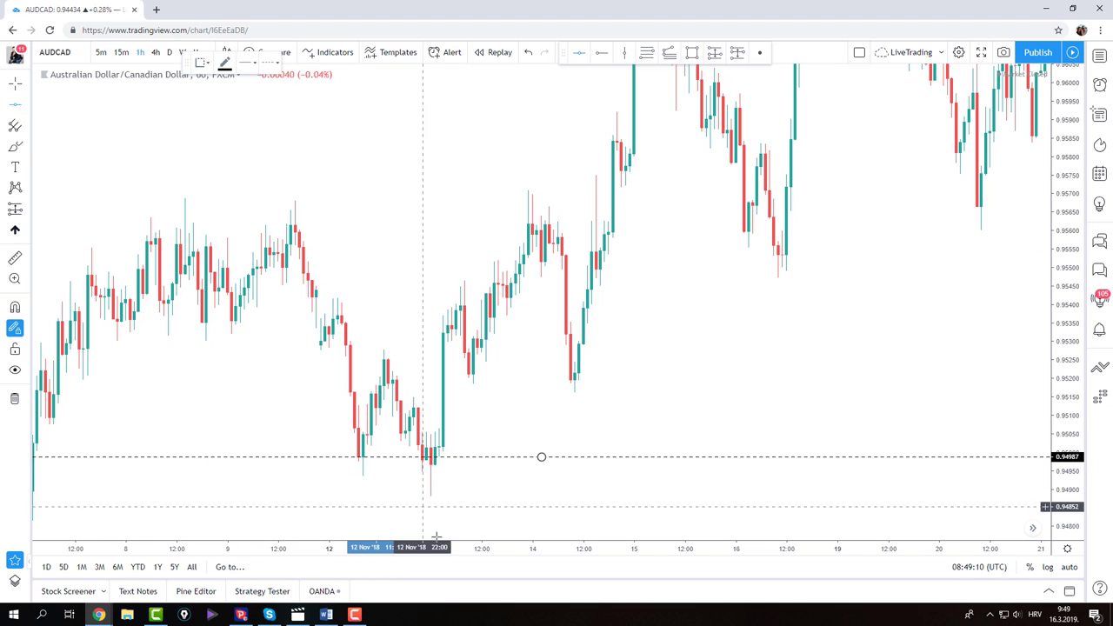
pyautogui.click(382, 475)
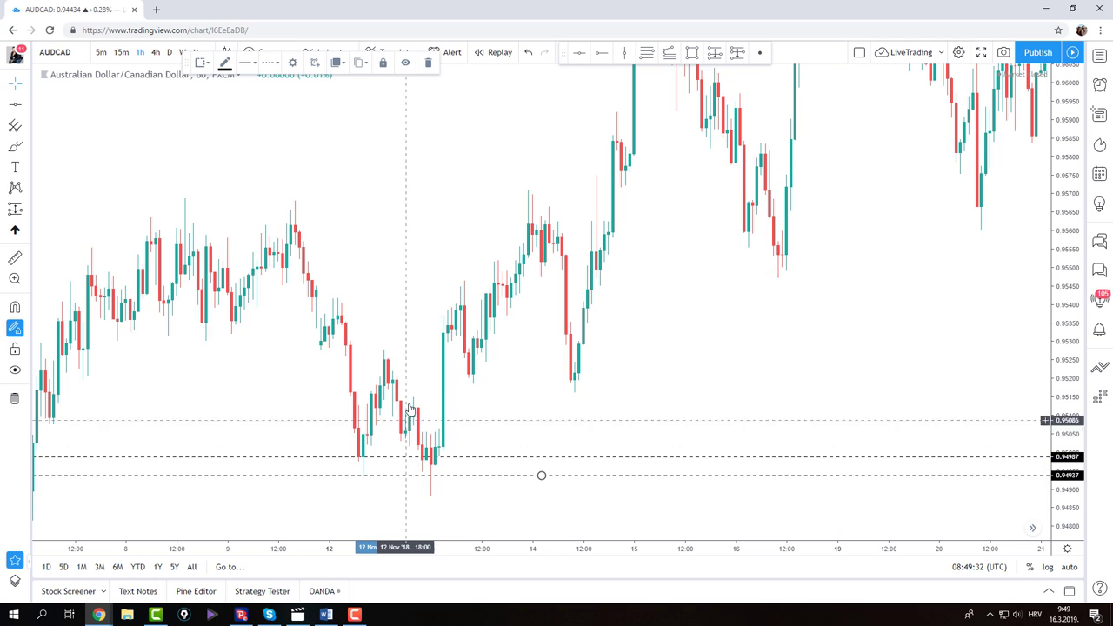
# - Examine the 12 and 13 November candle closes and wicks around the two support lines at close range
pyautogui.moveTo(405, 382); pyautogui.dragTo(428, 346)
pyautogui.scroll(2, 413, 370)
pyautogui.moveTo(399, 392); pyautogui.dragTo(539, 355)
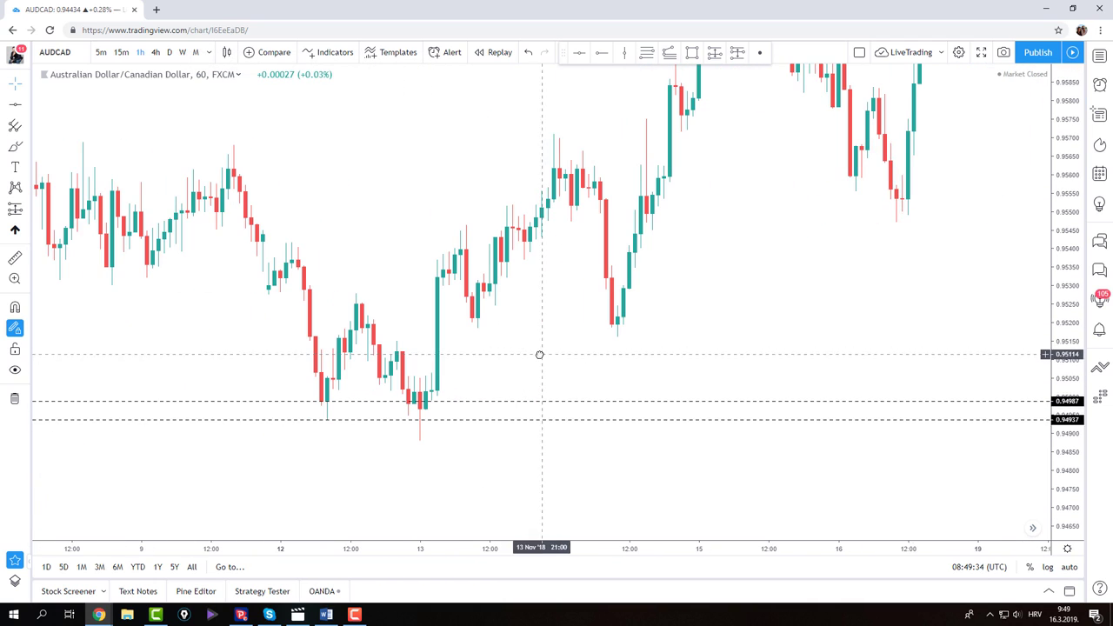
pyautogui.moveTo(1062, 513); pyautogui.dragTo(1066, 443)
pyautogui.moveTo(745, 400); pyautogui.dragTo(492, 371)
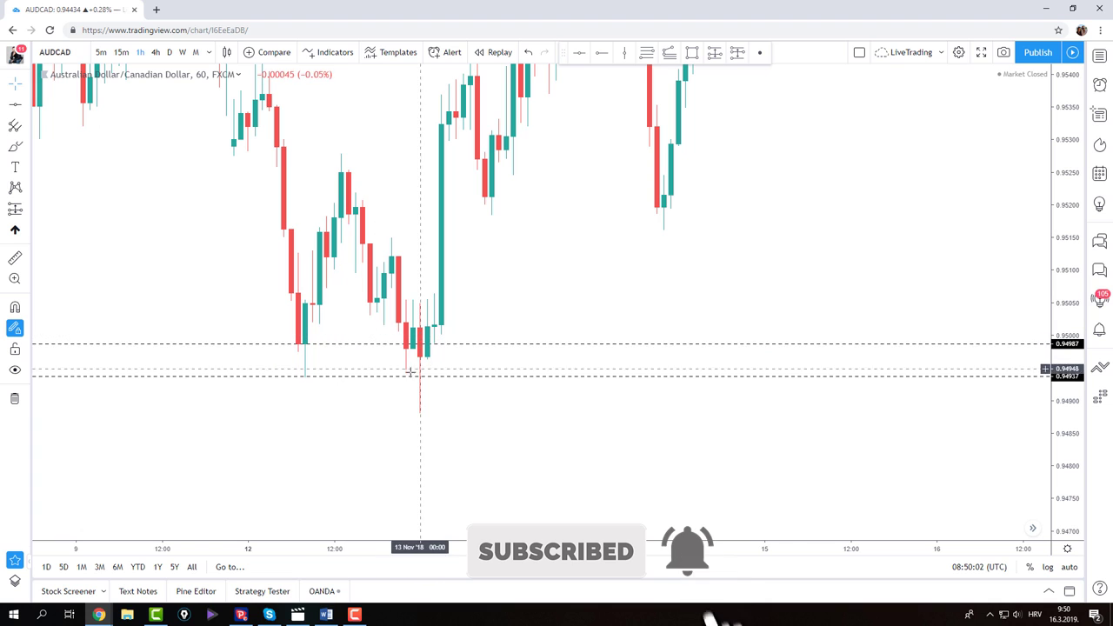
pyautogui.moveTo(412, 383); pyautogui.dragTo(307, 346)
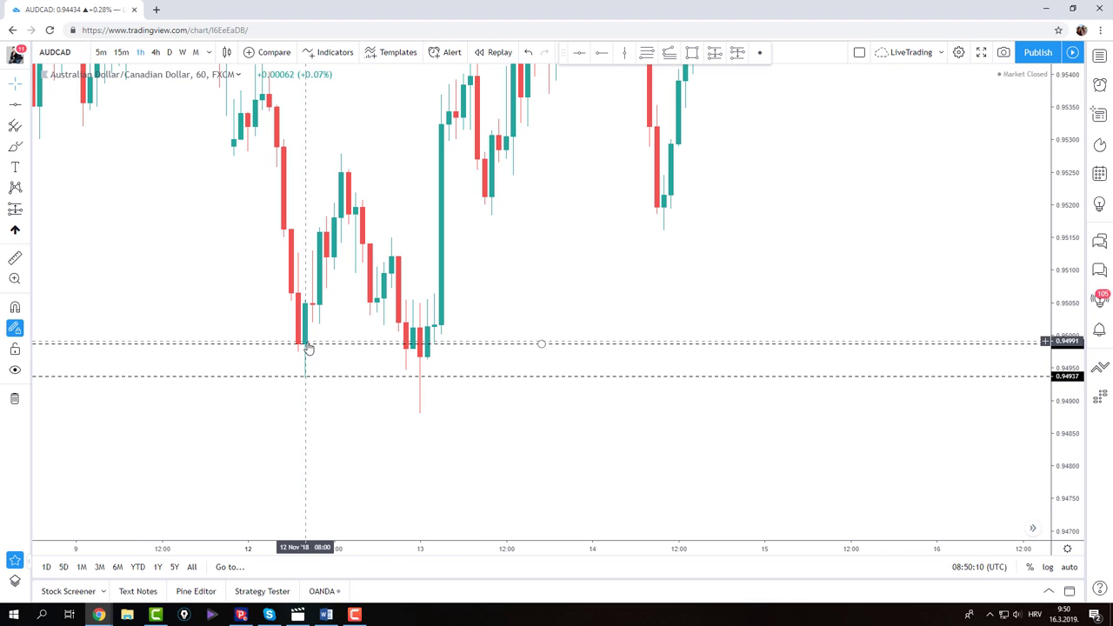
pyautogui.click(334, 381)
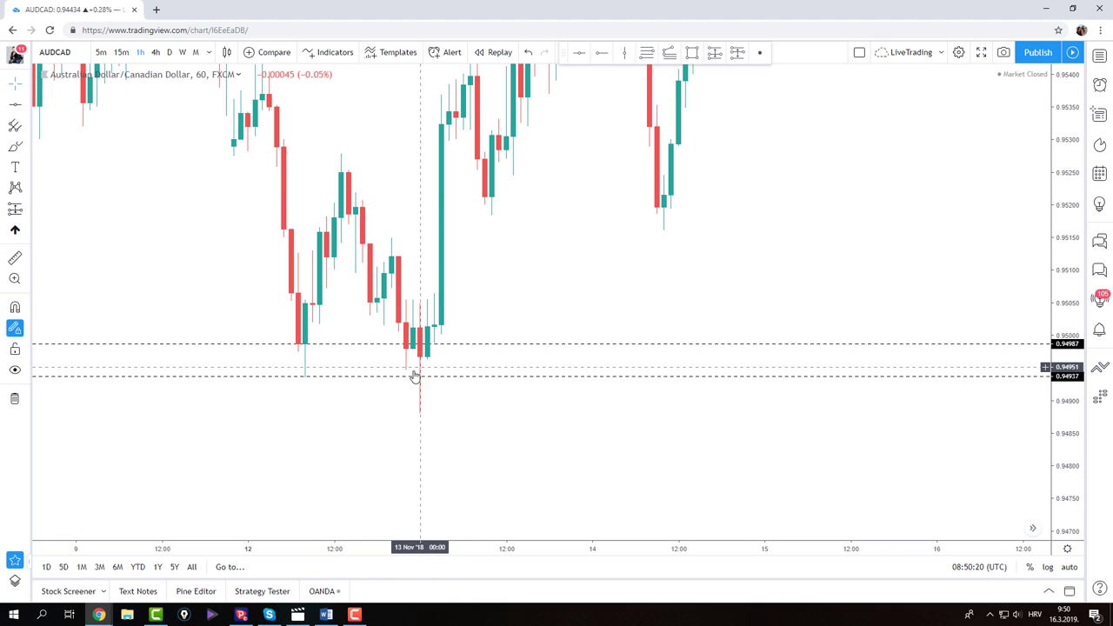
# - Add a text label reading "Lowest close" beside the 12 November low, at the 0.94987 line
pyautogui.click(14, 167)
pyautogui.click(233, 336)
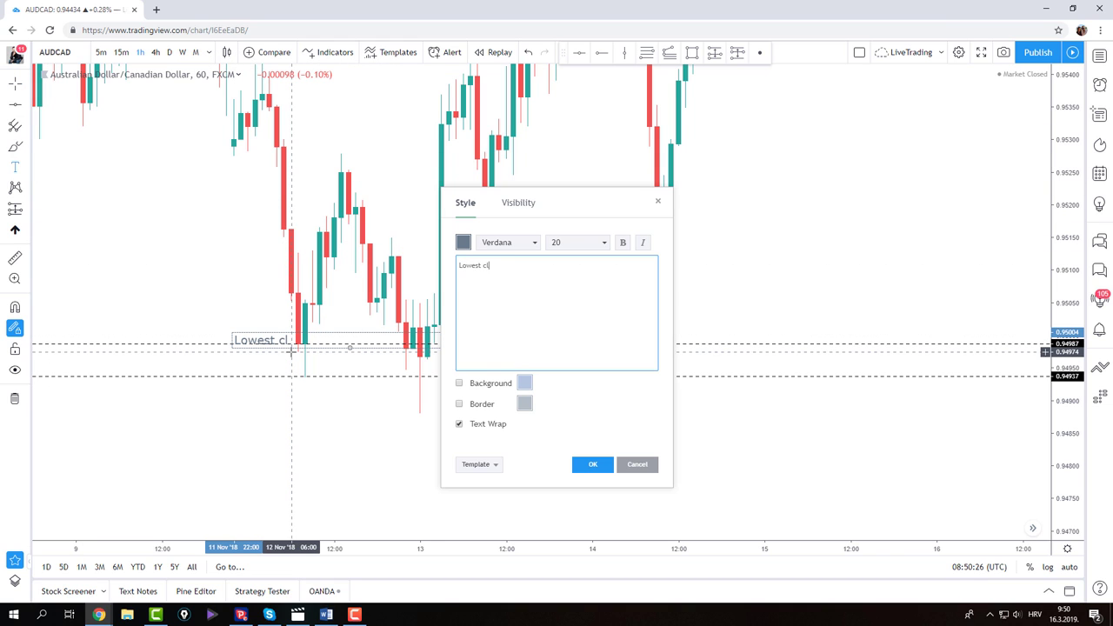
pyautogui.write('Lowest clsoe')
pyautogui.press('BackSpace')
pyautogui.press('BackSpace')
pyautogui.press('BackSpace')
pyautogui.write('os')
pyautogui.click(592, 465)
# - Add a "Lowest low" text label and place it just below the 0.94937 line with a narrower text box
pyautogui.click(276, 337)
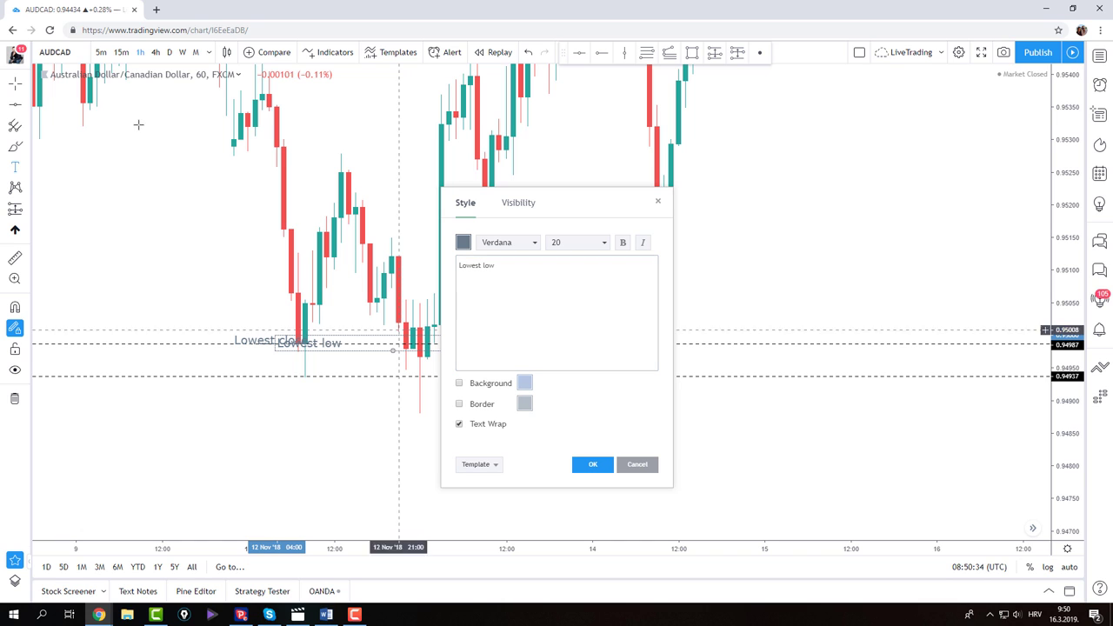
pyautogui.click(346, 341)
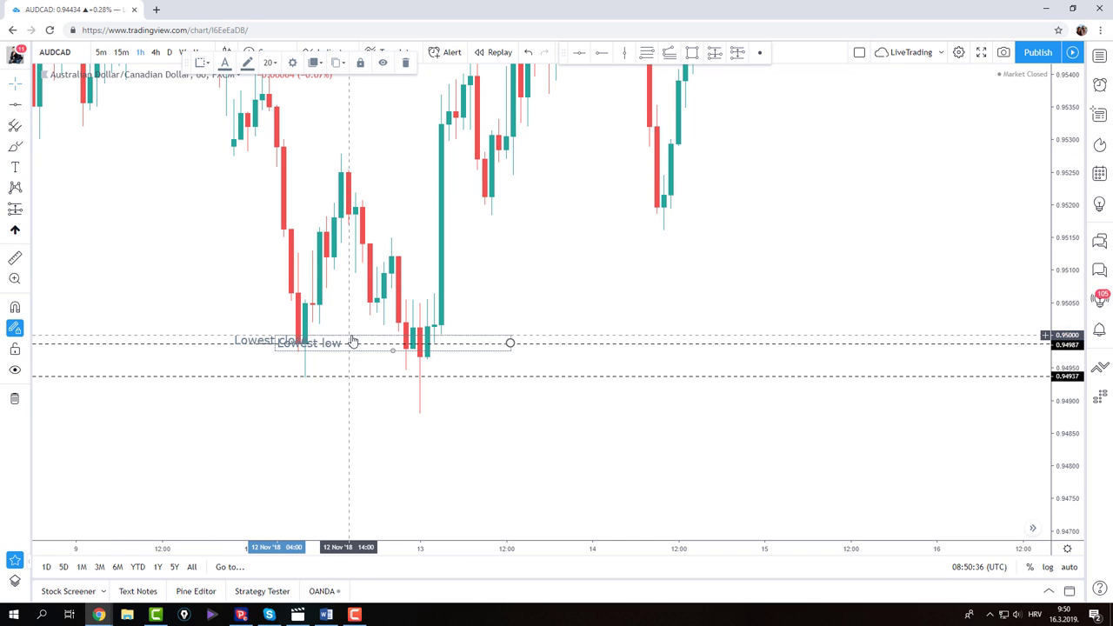
pyautogui.moveTo(348, 340); pyautogui.dragTo(298, 387)
pyautogui.moveTo(459, 384); pyautogui.dragTo(310, 383)
# - Move the "Lowest close" label just above the 0.94987 line and narrow its text box so it clears the candles
pyautogui.click(270, 341)
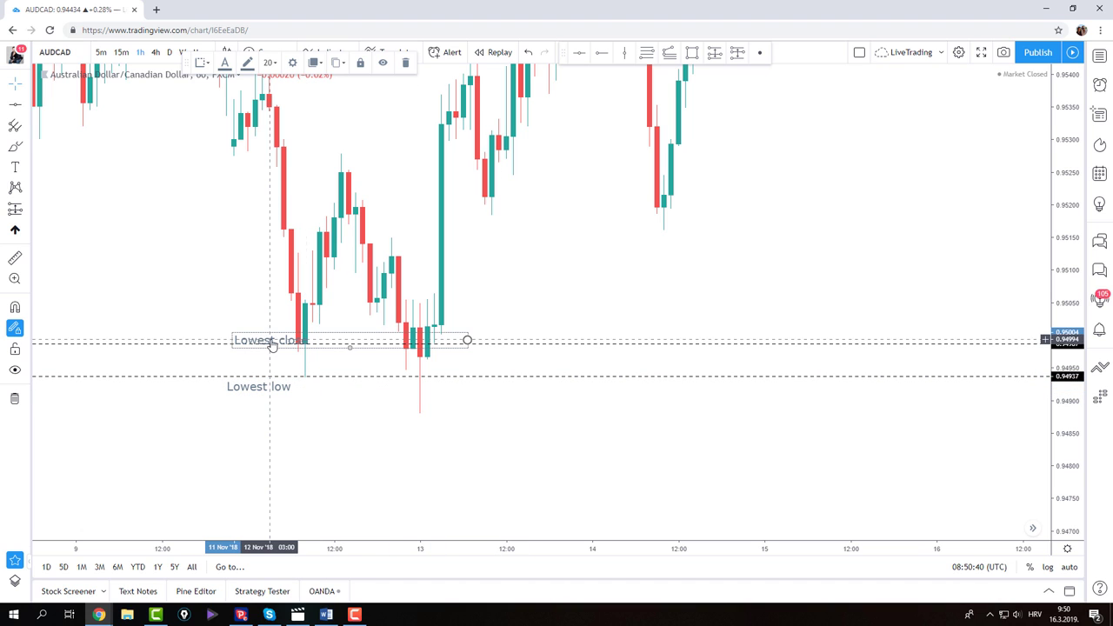
pyautogui.moveTo(271, 341); pyautogui.dragTo(262, 337)
pyautogui.moveTo(460, 333); pyautogui.dragTo(261, 323)
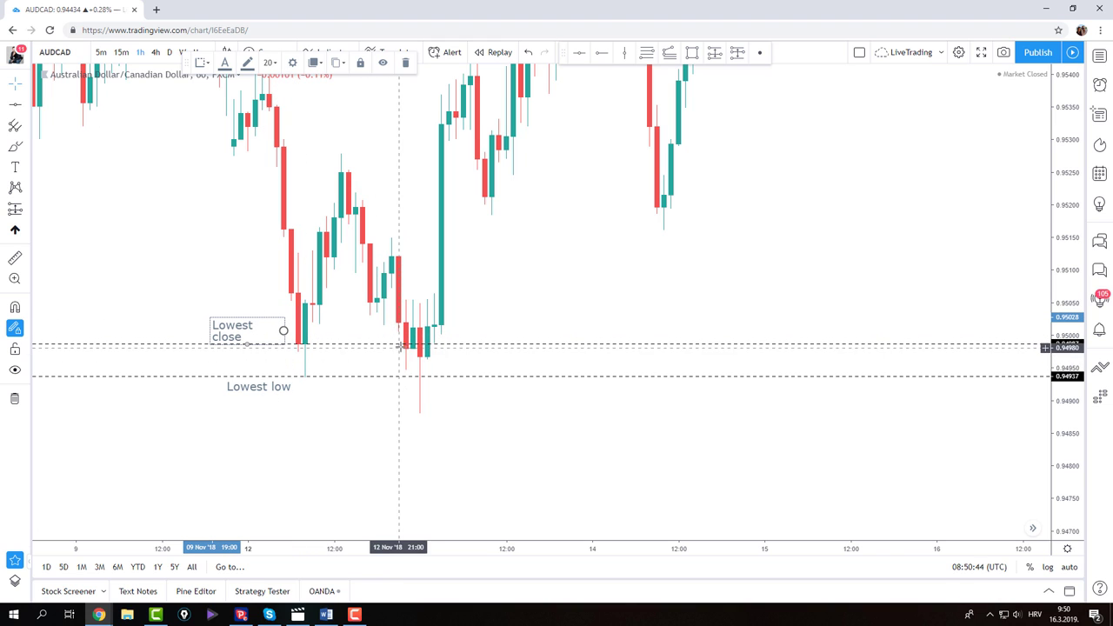
pyautogui.click(353, 356)
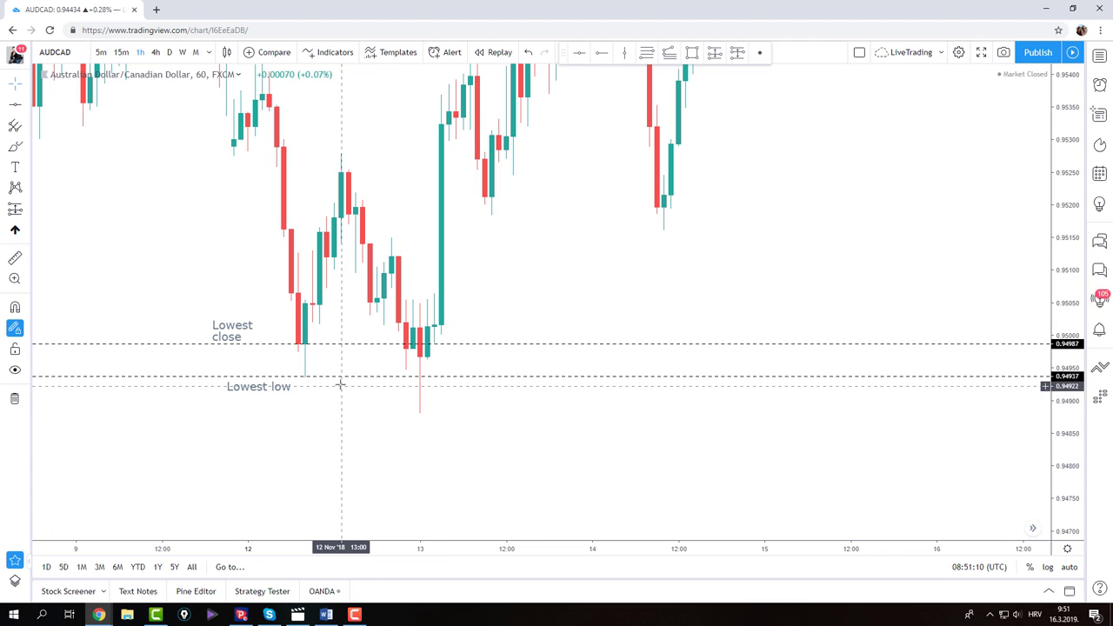
pyautogui.click(428, 377)
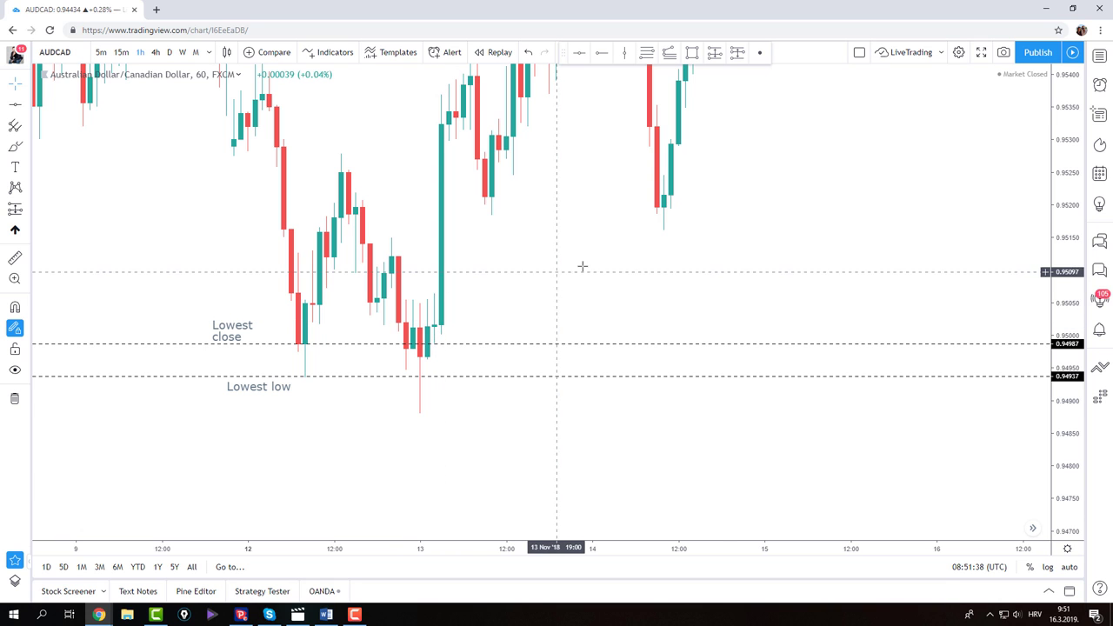
# - Draw two horizontal lines at the 15 November swing high: the highest close, about 0.96363, and the highest high, about 0.96412
pyautogui.scroll(-2, 703, 249)
pyautogui.scroll(-3, 771, 207)
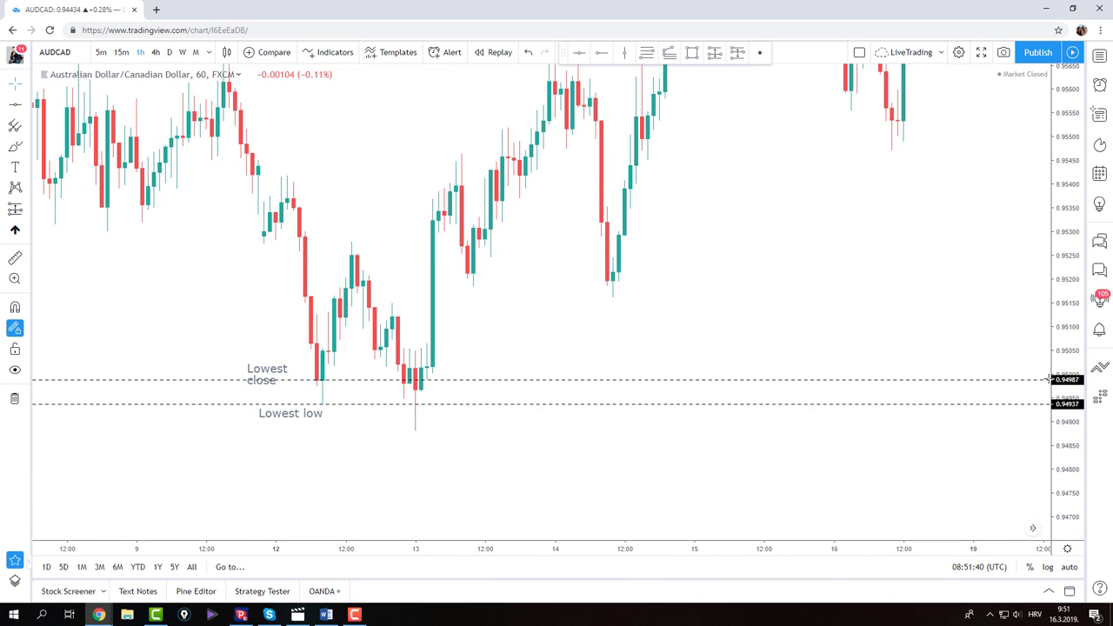
pyautogui.moveTo(771, 207); pyautogui.dragTo(616, 241)
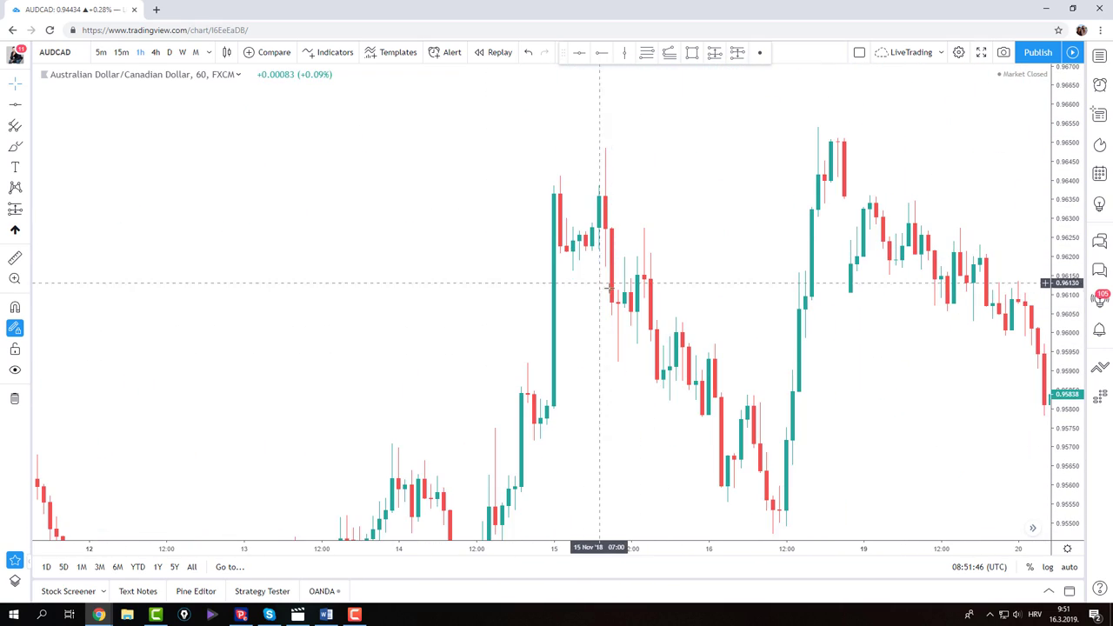
pyautogui.scroll(2, 670, 211)
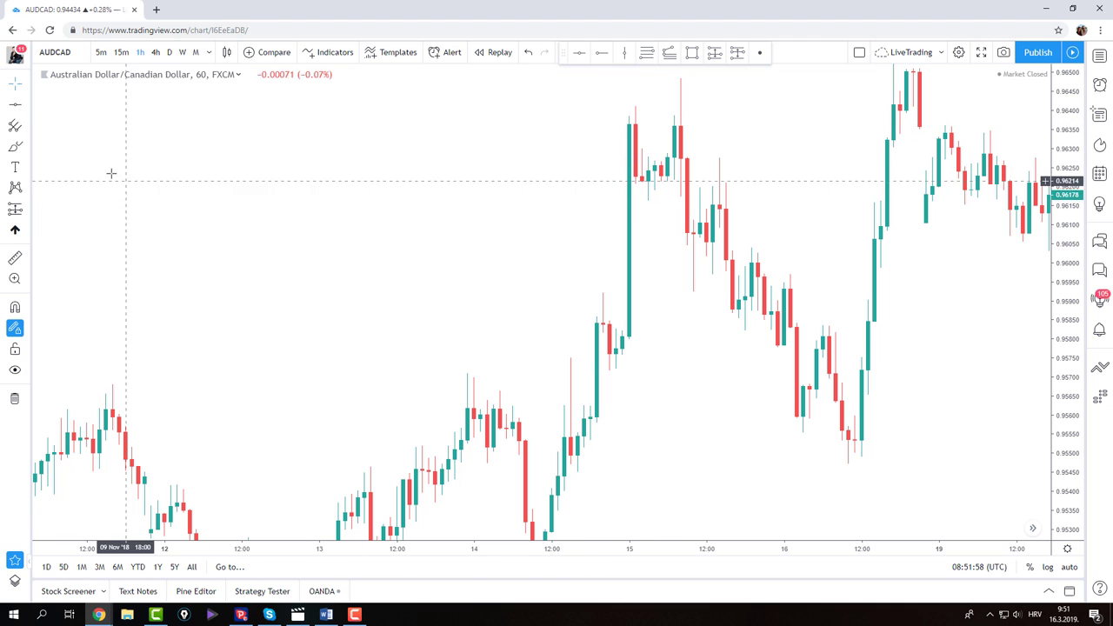
pyautogui.click(15, 103)
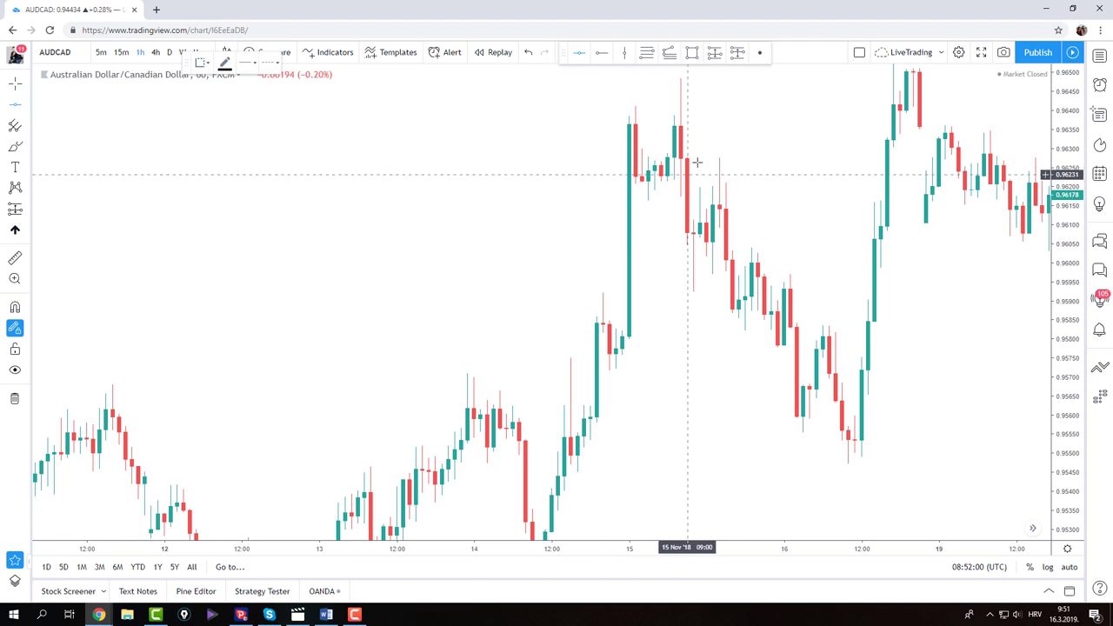
pyautogui.click(706, 124)
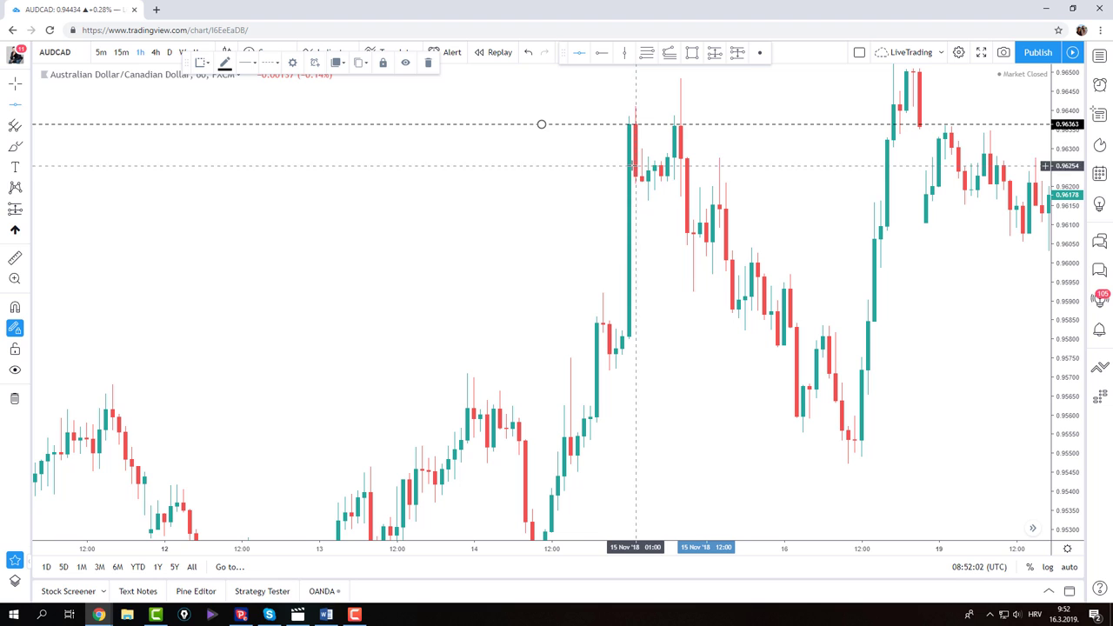
pyautogui.click(594, 105)
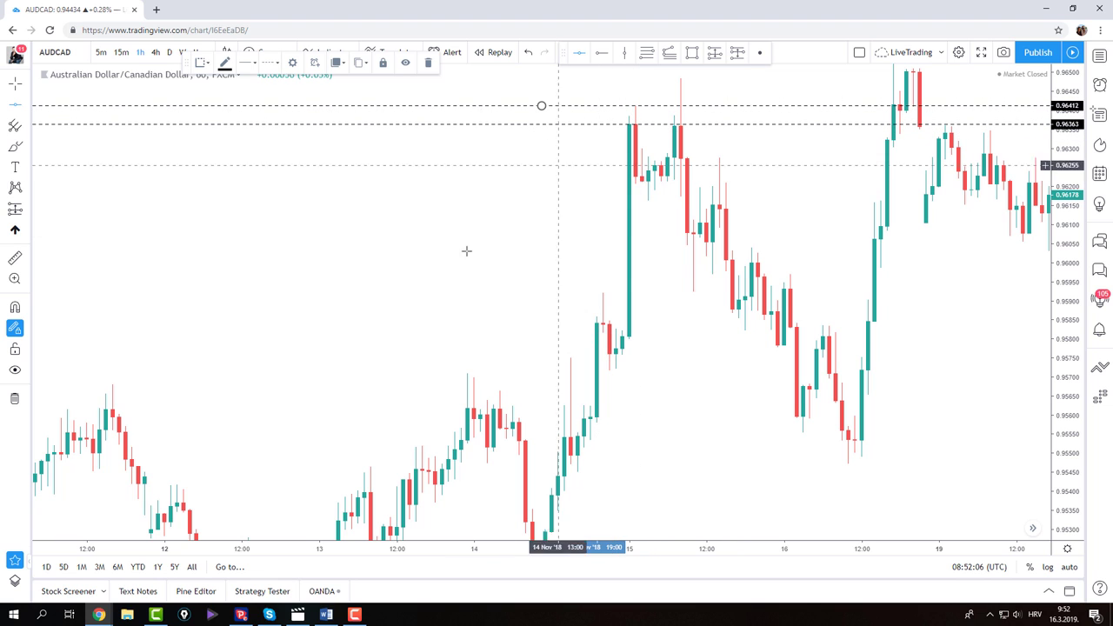
# - Add a text label reading "Highest close" just below the 0.96363 line near the 15 November high
pyautogui.click(596, 137)
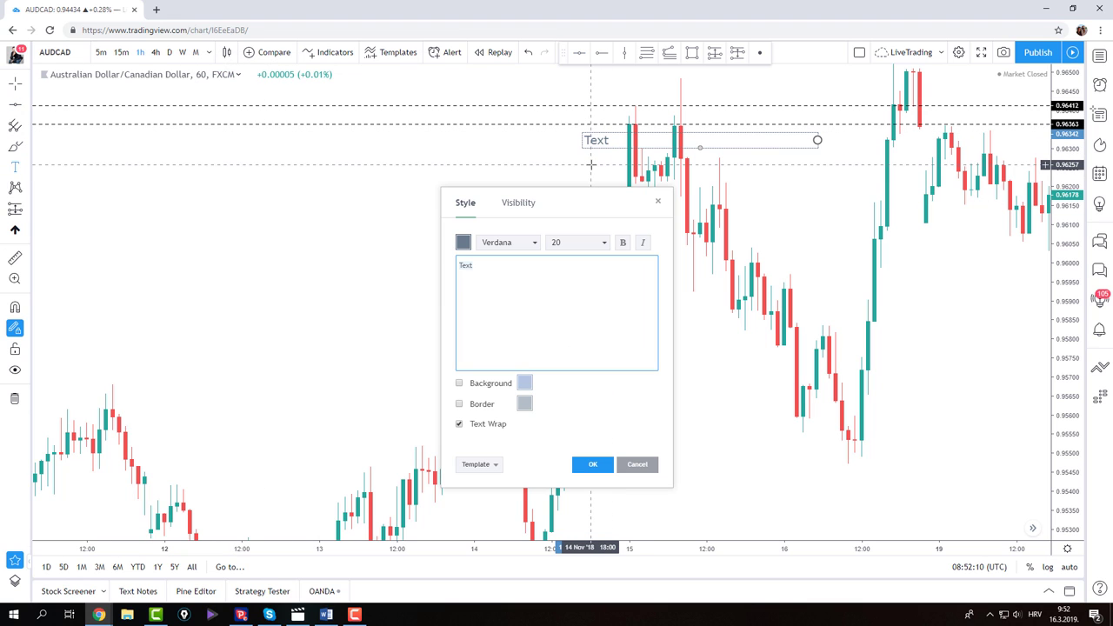
pyautogui.write('h')
pyautogui.press('BackSpace')
pyautogui.write('Highest close')
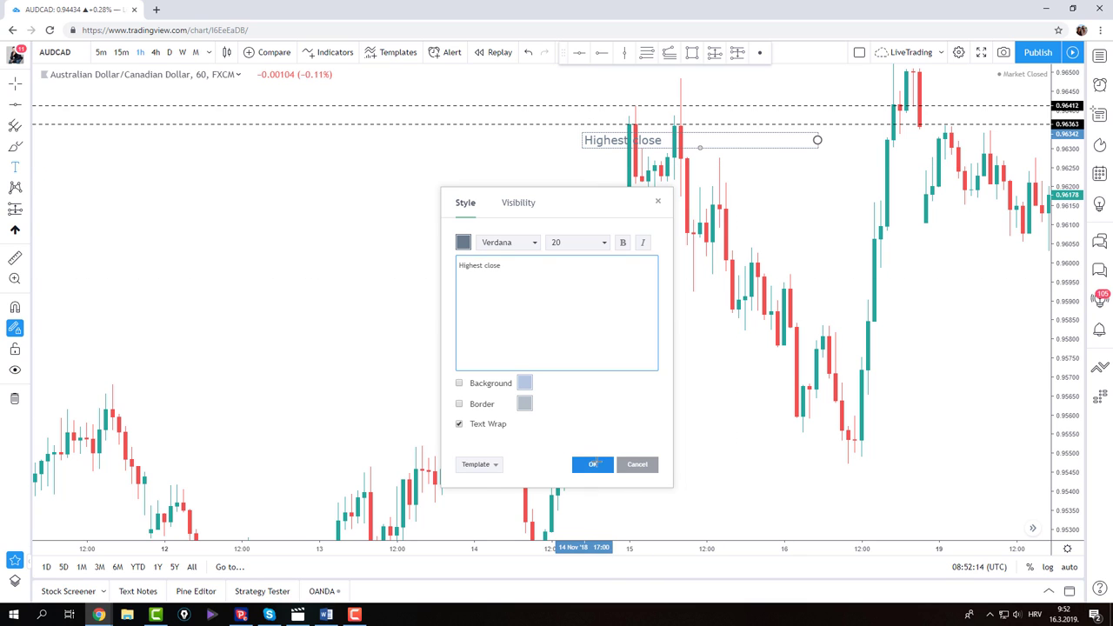
pyautogui.click(688, 409)
# - Add a "Highest high" label above the 0.96412 line, and narrow and shift the "Highest close" label clear of the candles
pyautogui.click(817, 140)
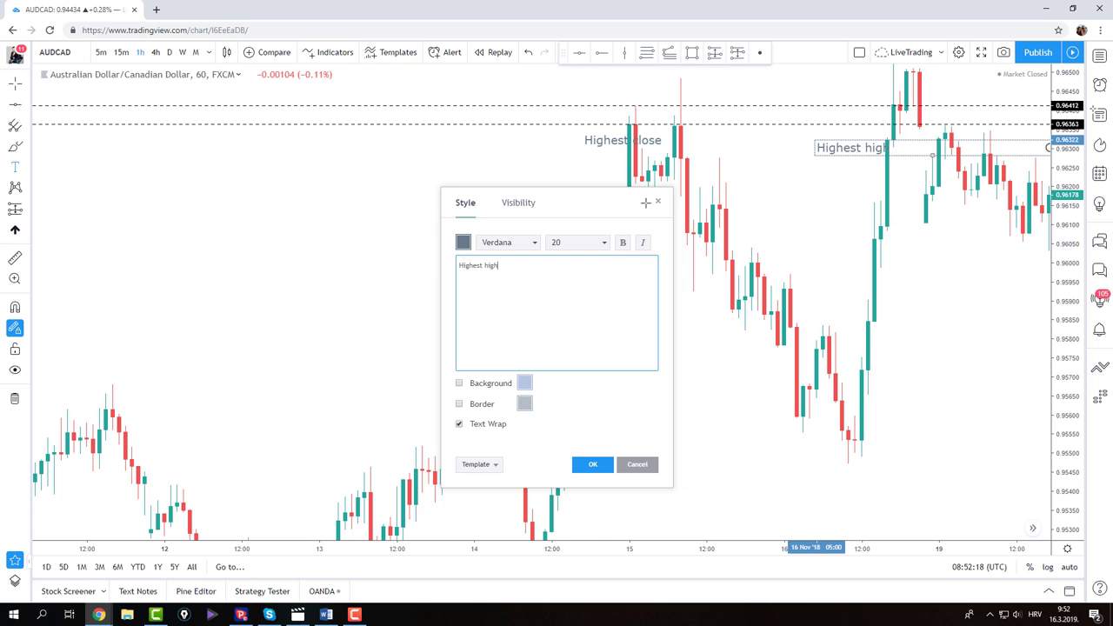
pyautogui.click(591, 463)
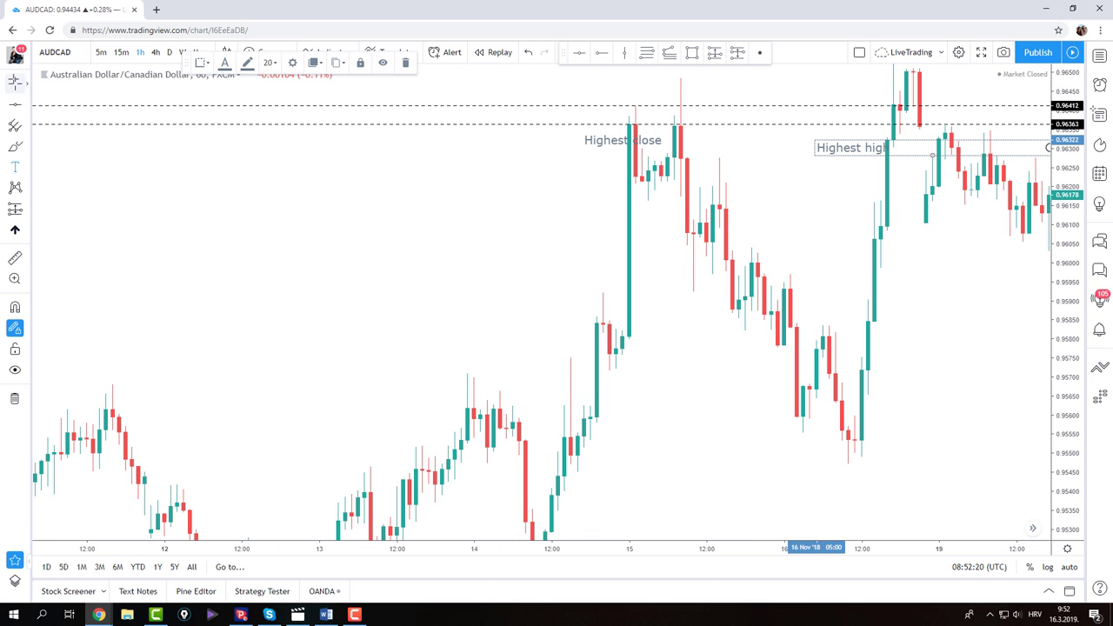
pyautogui.moveTo(848, 146); pyautogui.dragTo(551, 86)
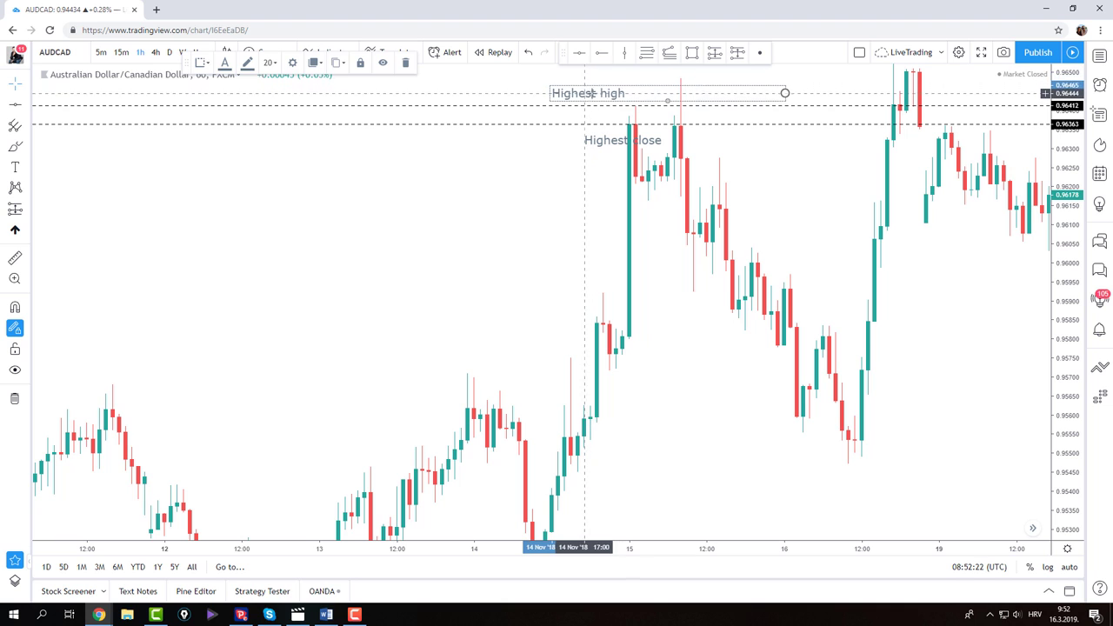
pyautogui.click(815, 139)
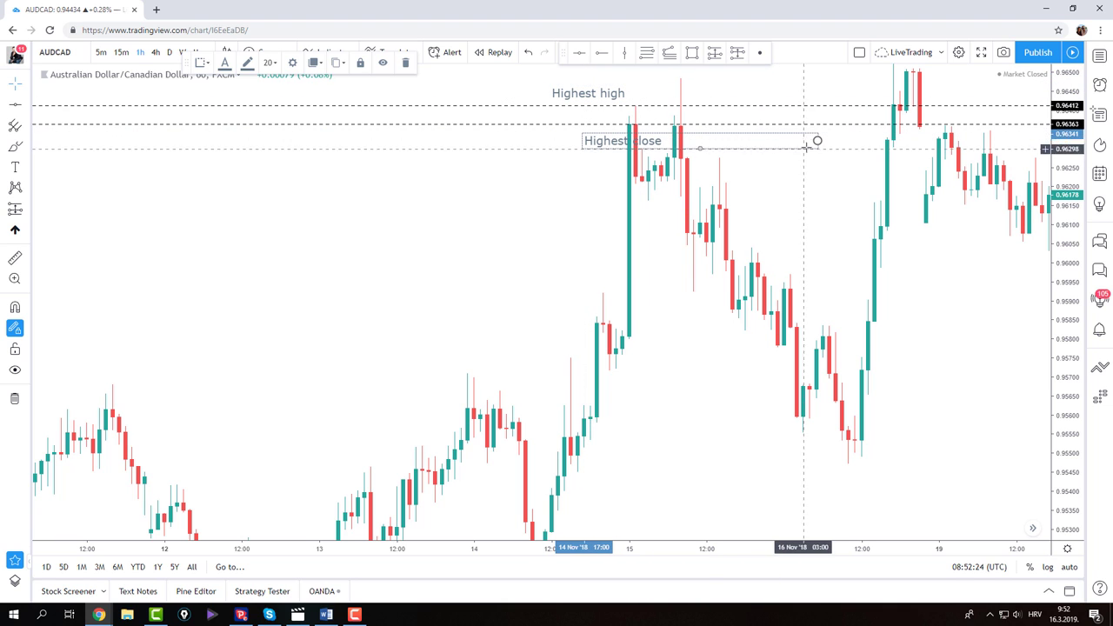
pyautogui.moveTo(814, 139); pyautogui.dragTo(604, 133)
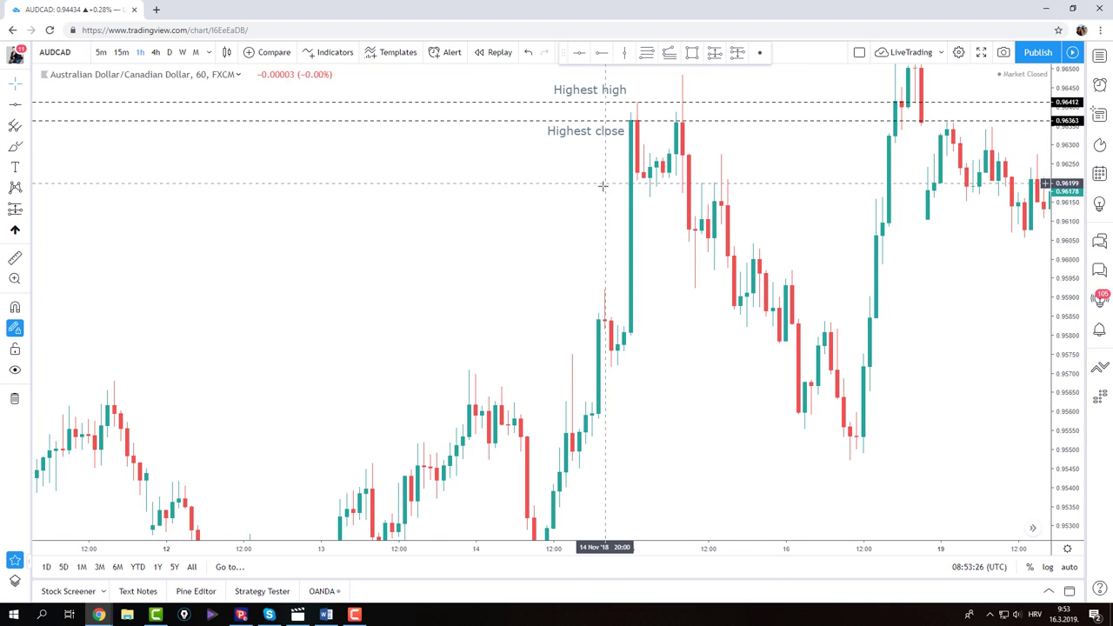
pyautogui.hscroll(2, 585, 190)
pyautogui.hscroll(-2, 589, 194)
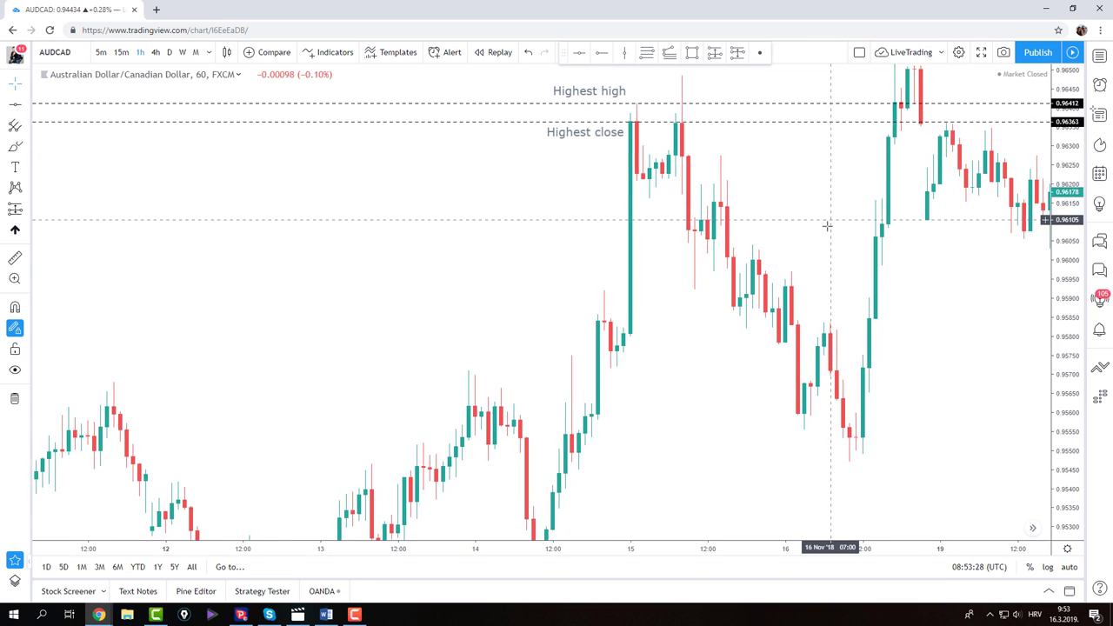
pyautogui.hscroll(1, 930, 252)
pyautogui.hscroll(1, 866, 243)
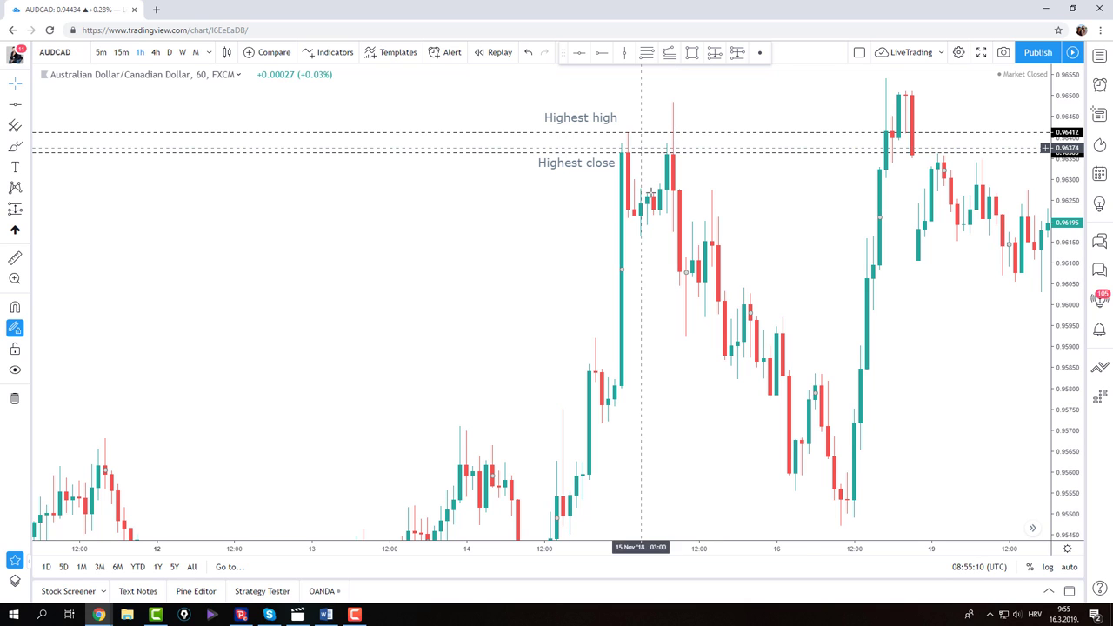
# - Draw a horizontal line at the lowest candle close of the early 16 November swing low, at about 0.95599
pyautogui.scroll(-2, 772, 248)
pyautogui.scroll(2, 792, 257)
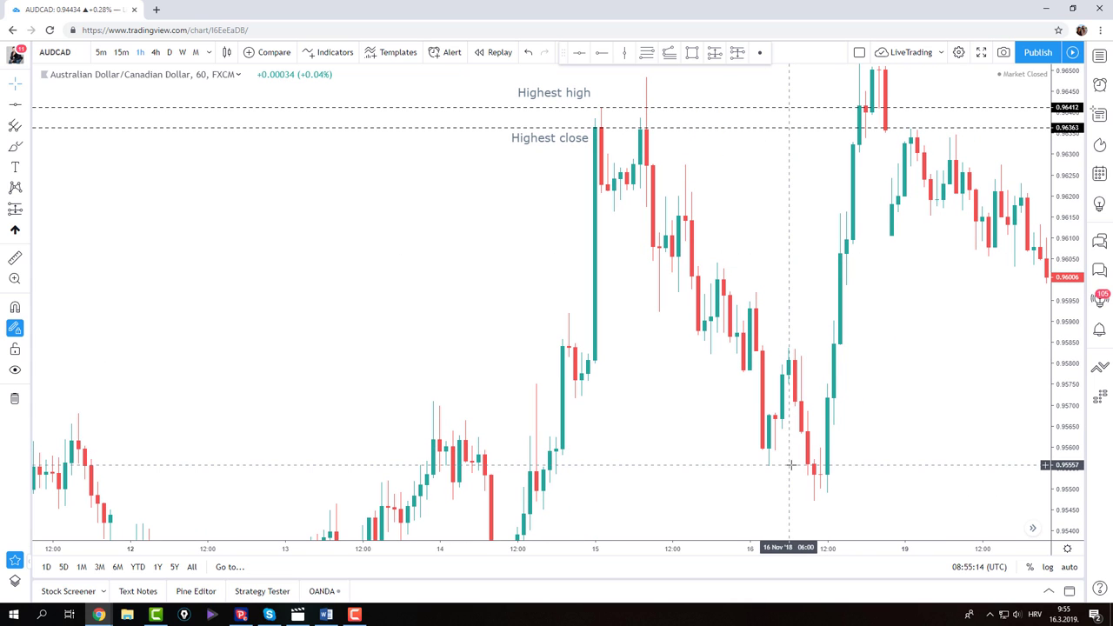
pyautogui.scroll(5, 791, 465)
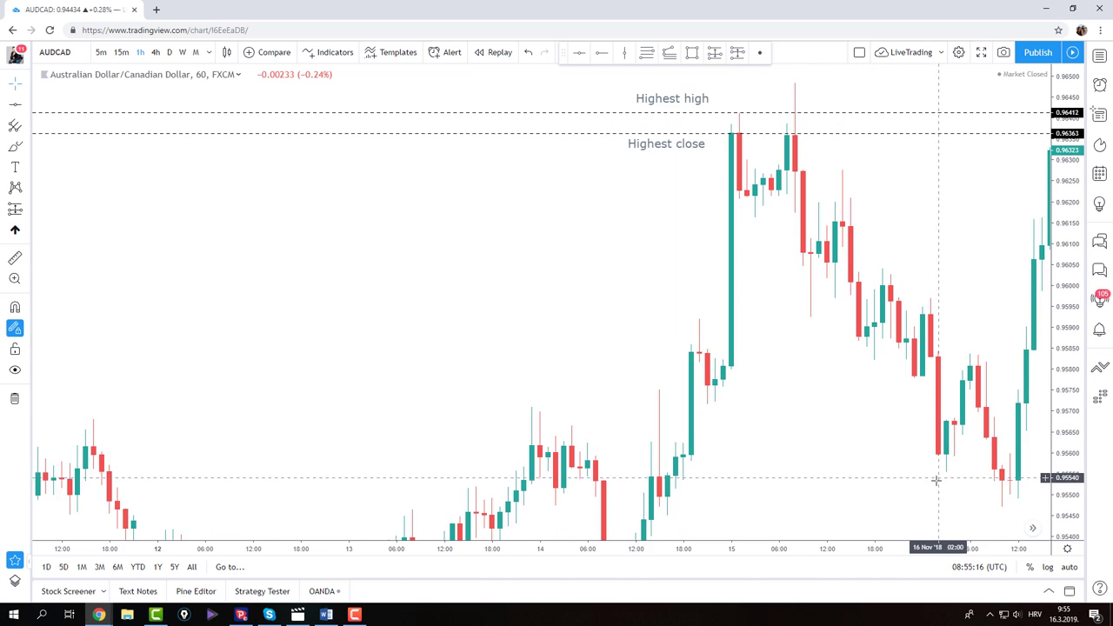
pyautogui.moveTo(847, 477); pyautogui.dragTo(931, 478)
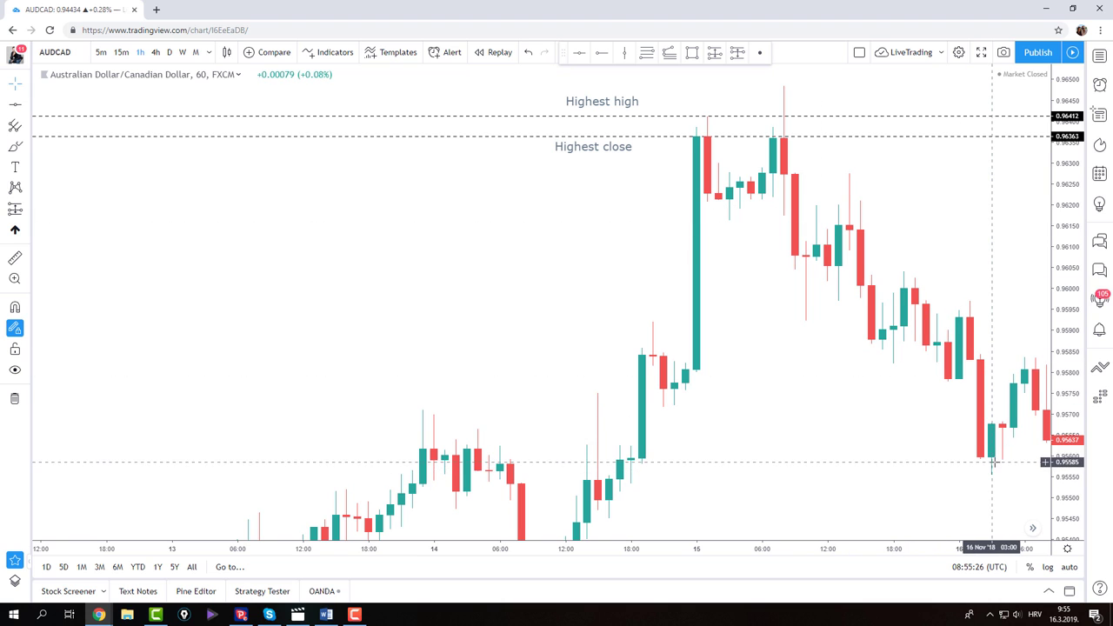
pyautogui.click(44, 136)
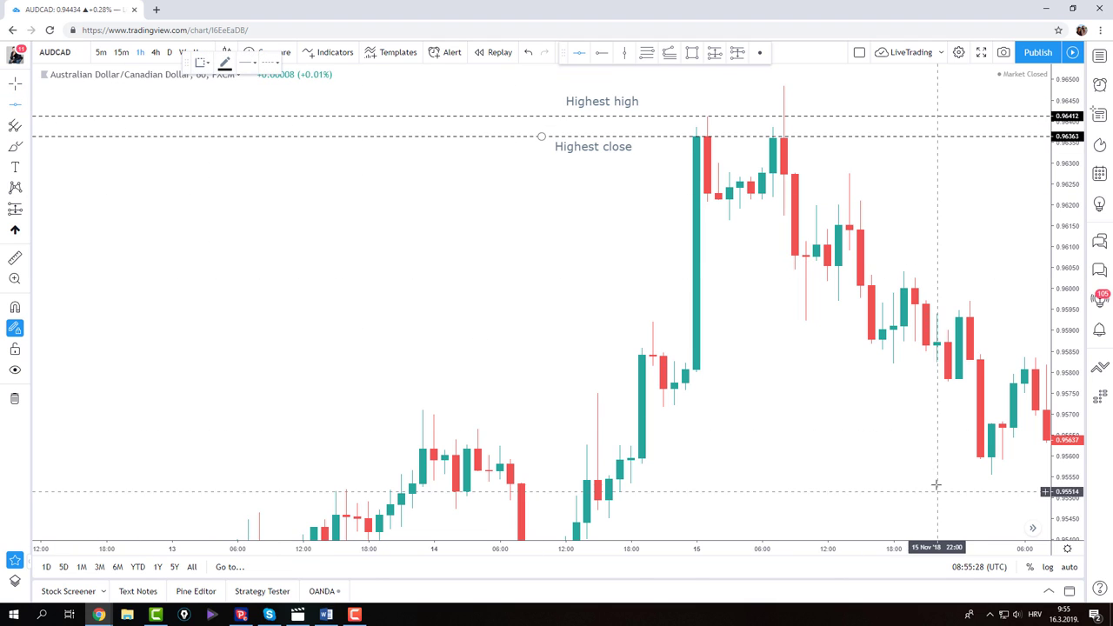
pyautogui.click(921, 455)
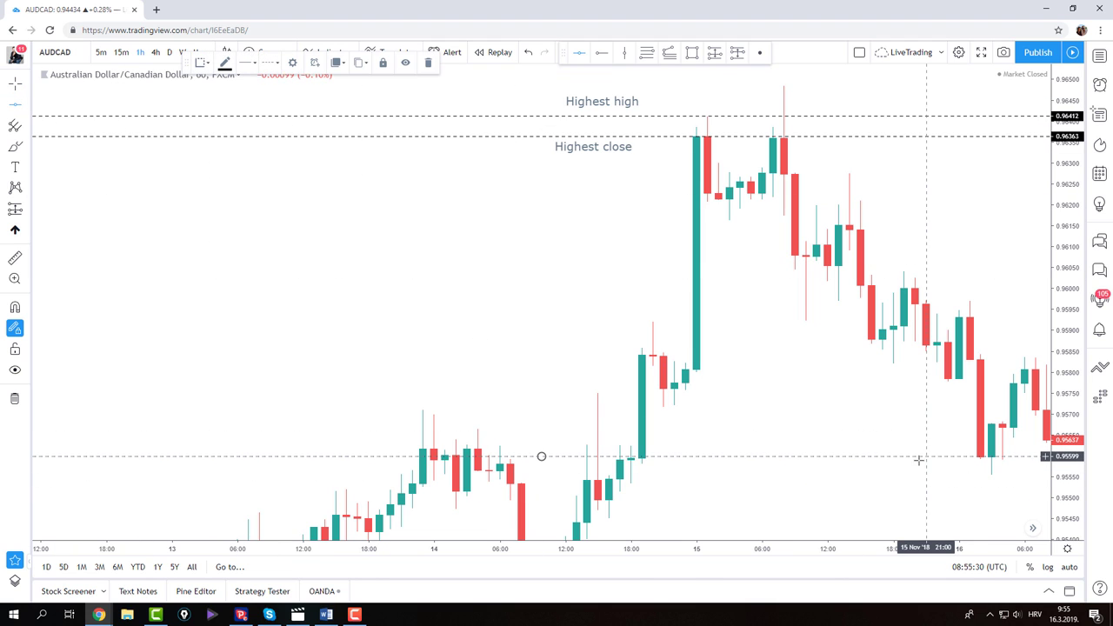
# - Draw a second horizontal line at the lowest wick of the early 16 November swing low, at about 0.95554
pyautogui.click(965, 474)
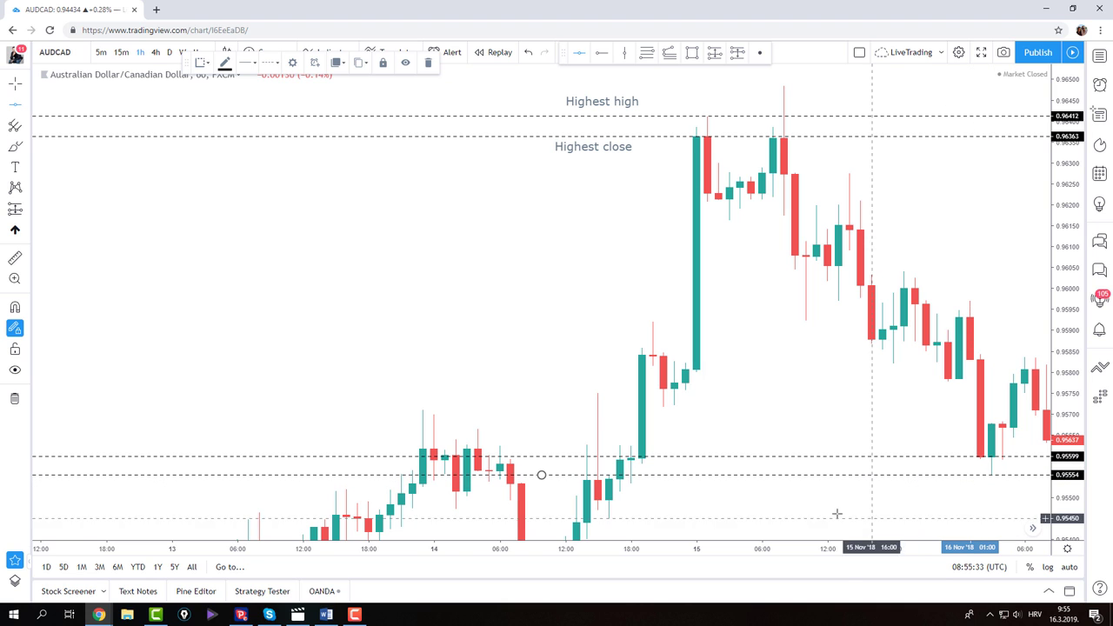
pyautogui.click(25, 83)
pyautogui.click(58, 84)
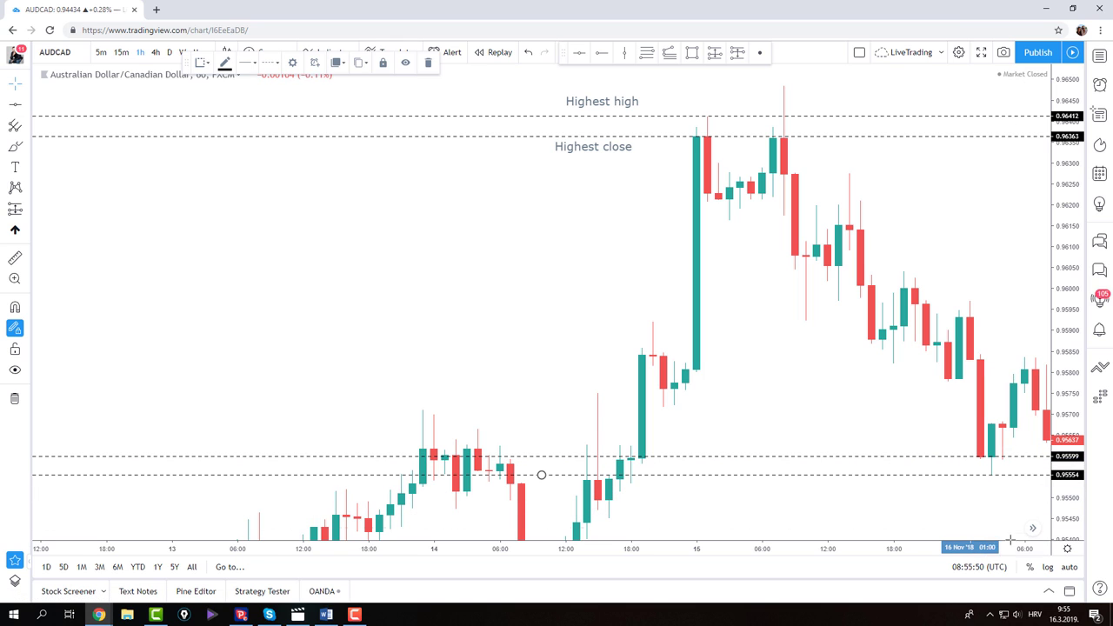
# - Advance the chart candle by candle through 16 November to examine how price behaves around the 0.95554–0.95599 support zone
pyautogui.hotkey('shift', 'Right')
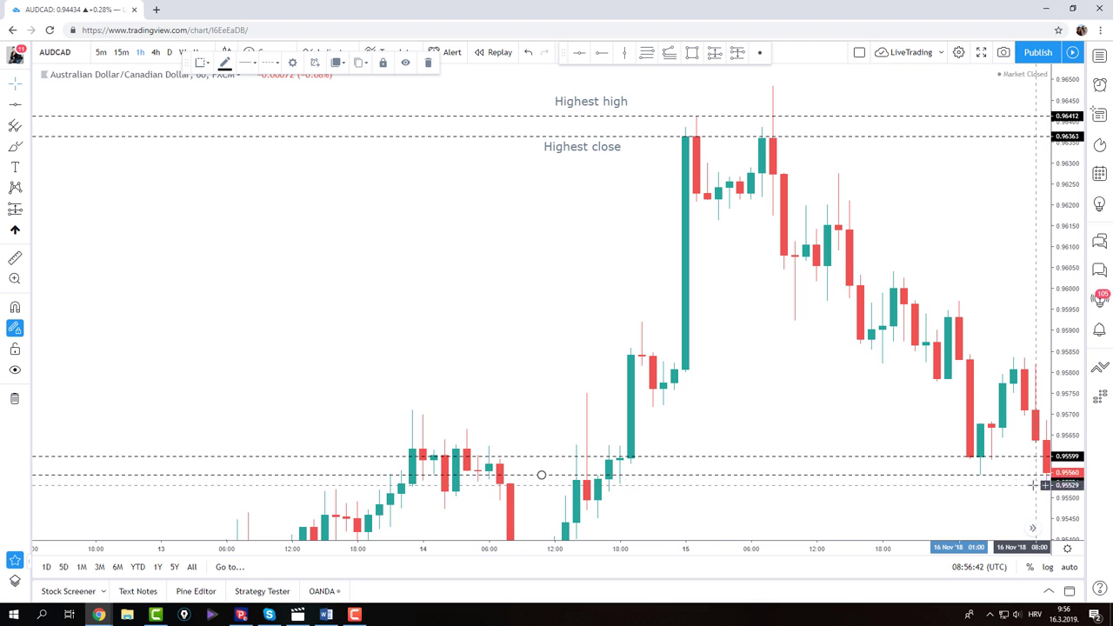
pyautogui.press('Right')
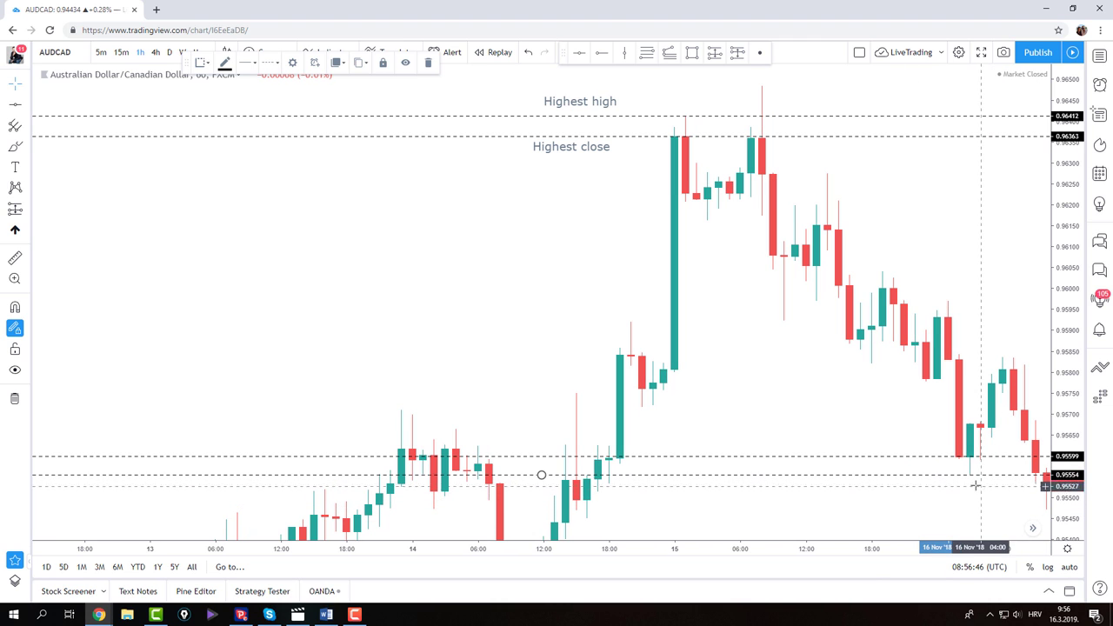
pyautogui.moveTo(970, 516); pyautogui.dragTo(968, 502)
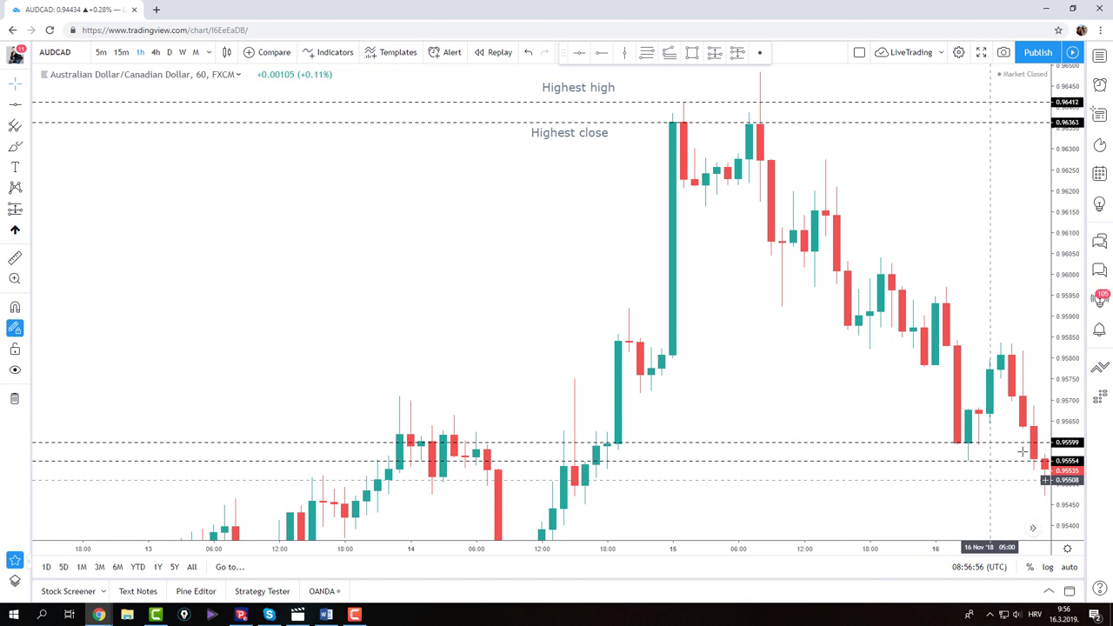
pyautogui.press('Right')
pyautogui.press('Right')
pyautogui.press('Right')
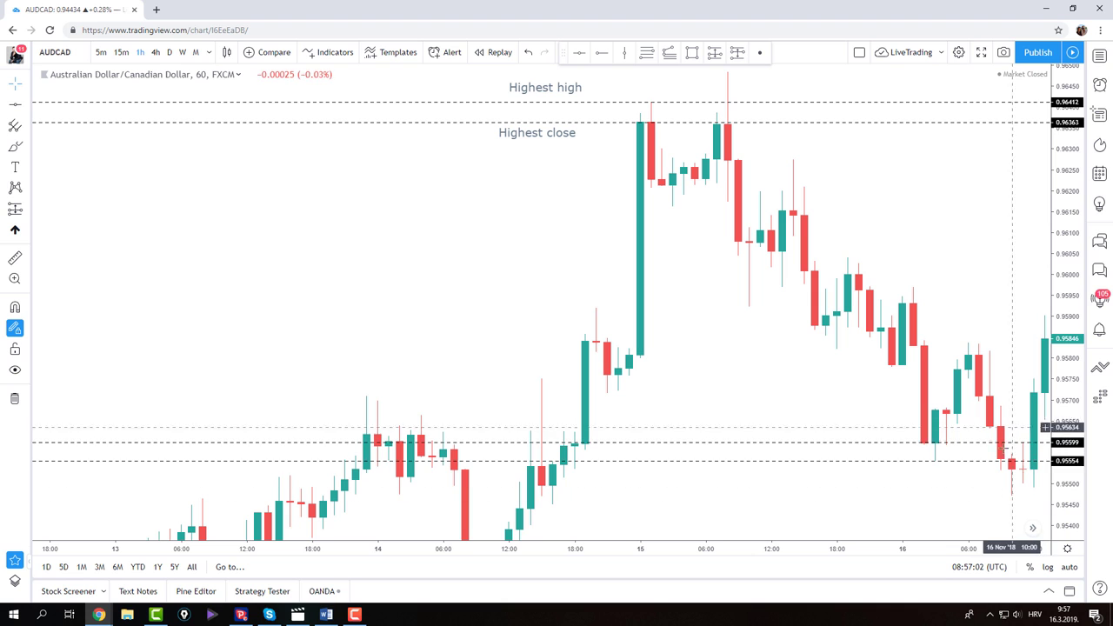
pyautogui.press('Right')
pyautogui.press('Right')
pyautogui.press('Right')
pyautogui.press('Right')
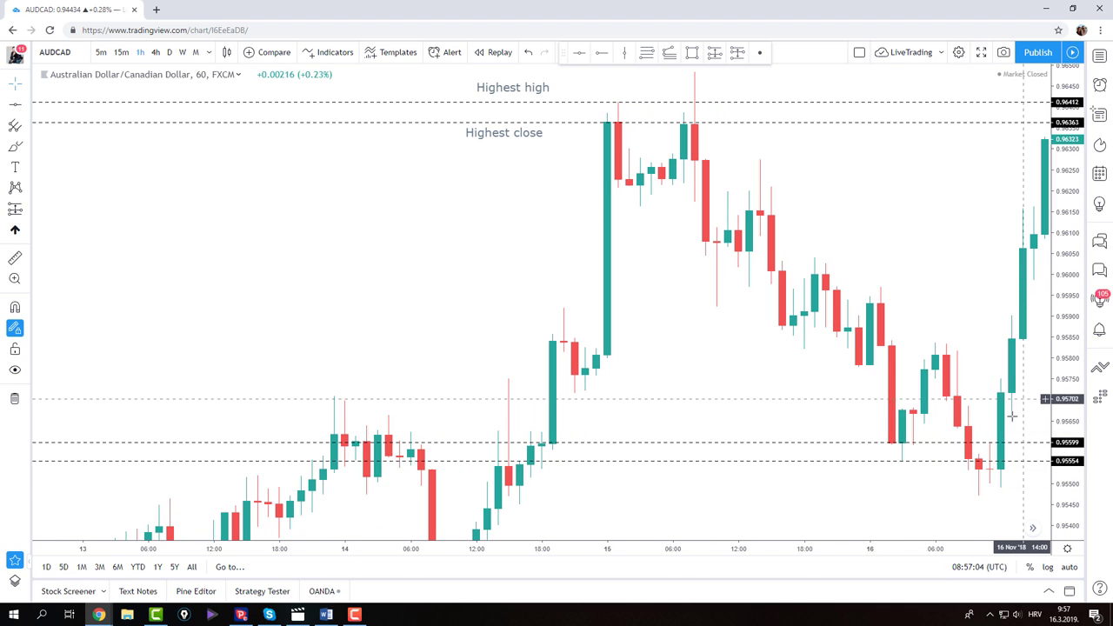